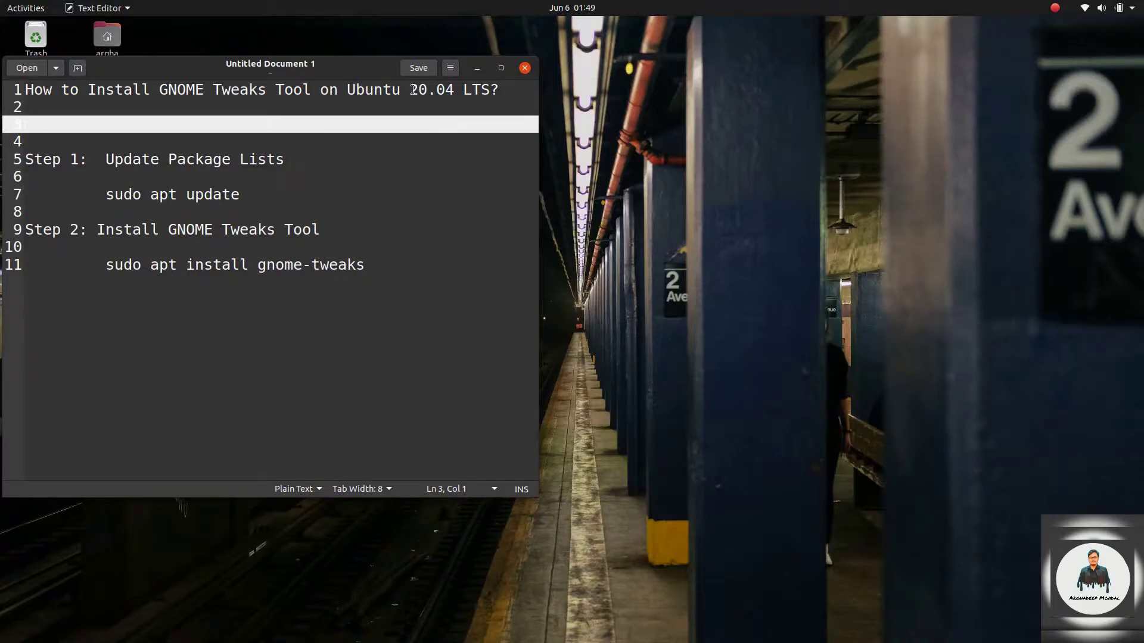
# Refresh the package lists with sudo apt update in a new terminal, authorising with the password.
pyautogui.moveTo(412, 90); pyautogui.dragTo(501, 90)
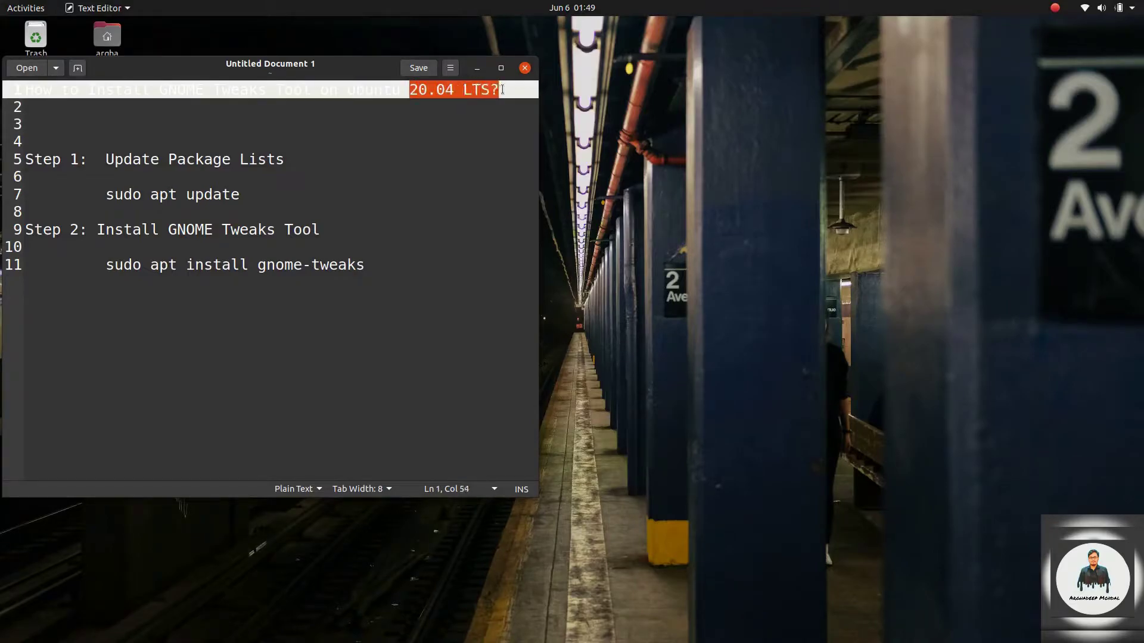
pyautogui.click(459, 122)
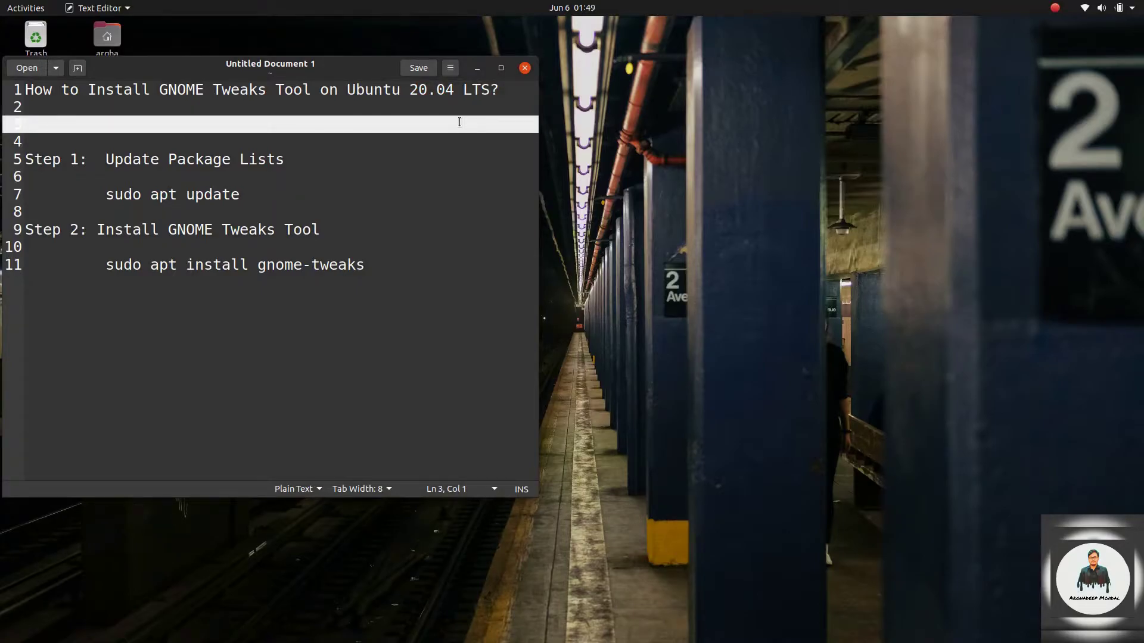
pyautogui.hotkey('ctrl', 'alt', 't')
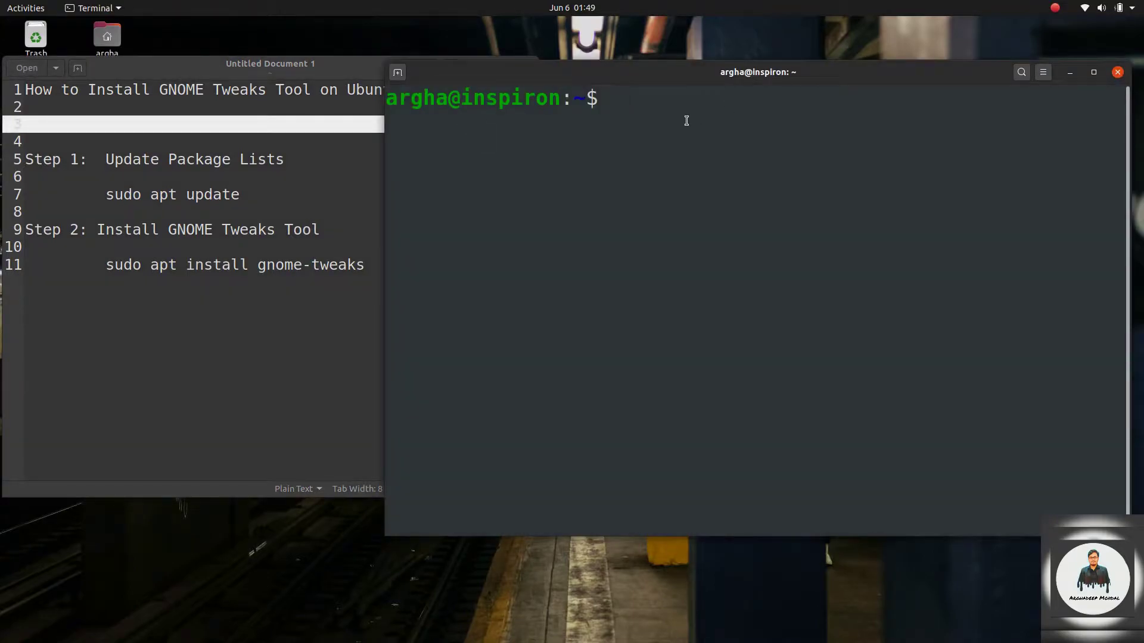
pyautogui.write('sudo')
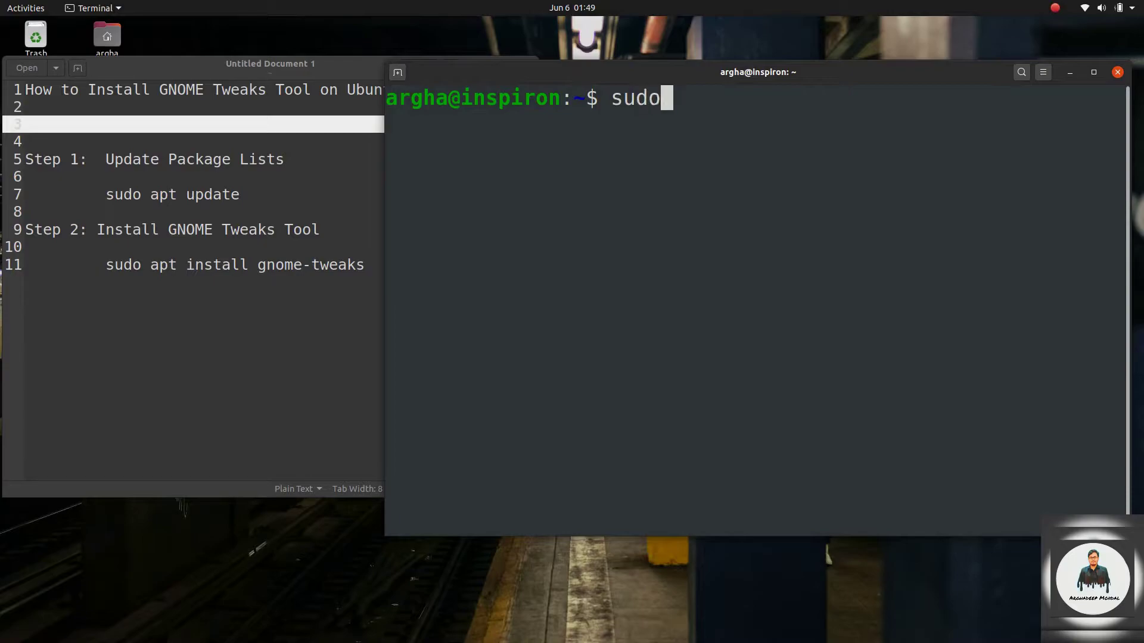
pyautogui.write(' apt ')
pyautogui.write('update')
pyautogui.press('Return')
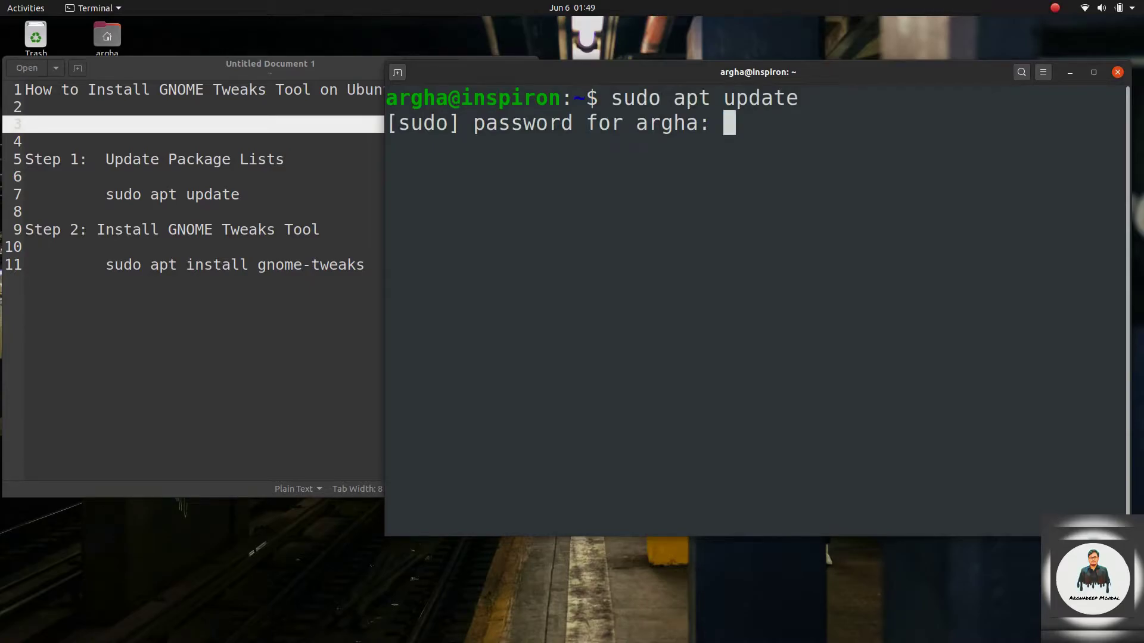
pyautogui.press('Return')
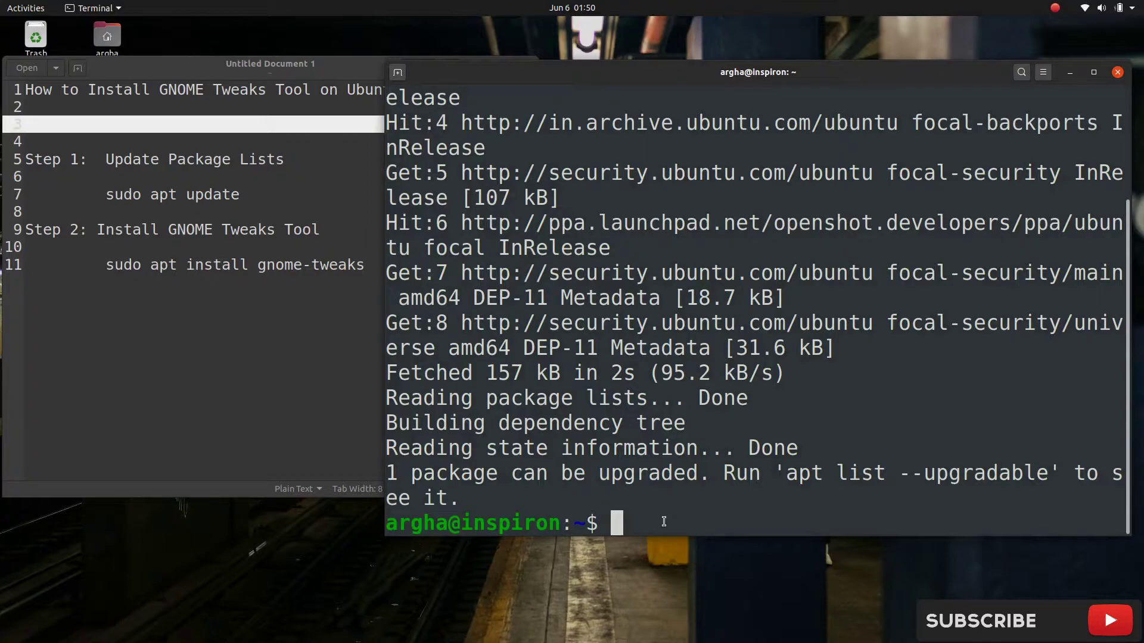
pyautogui.write('sudo')
pyautogui.write(' apt ')
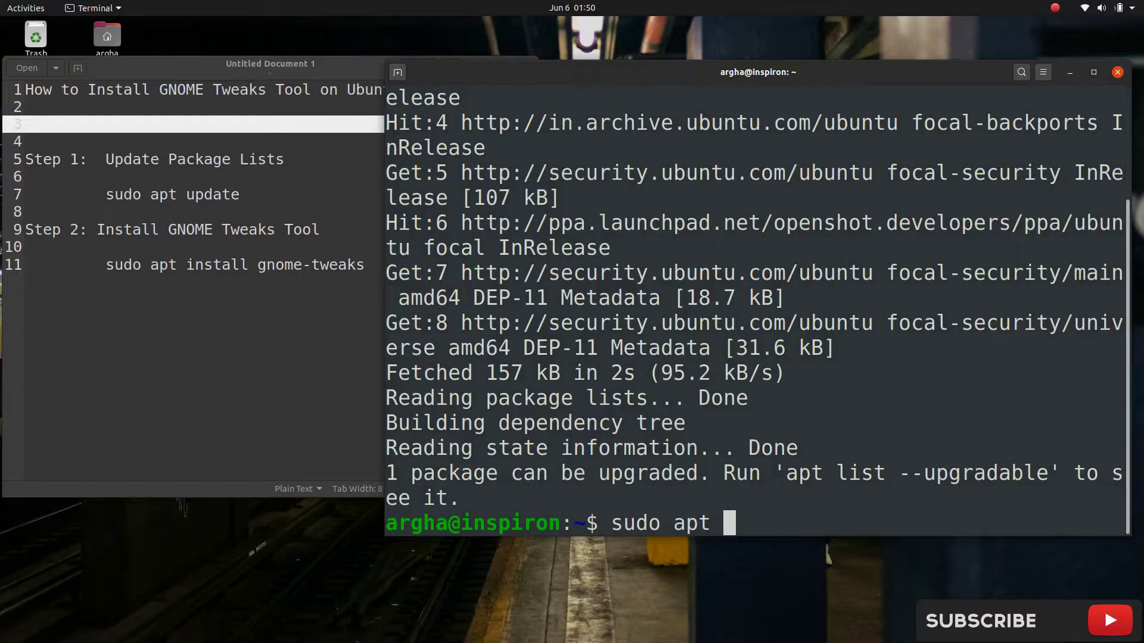
pyautogui.write('install g')
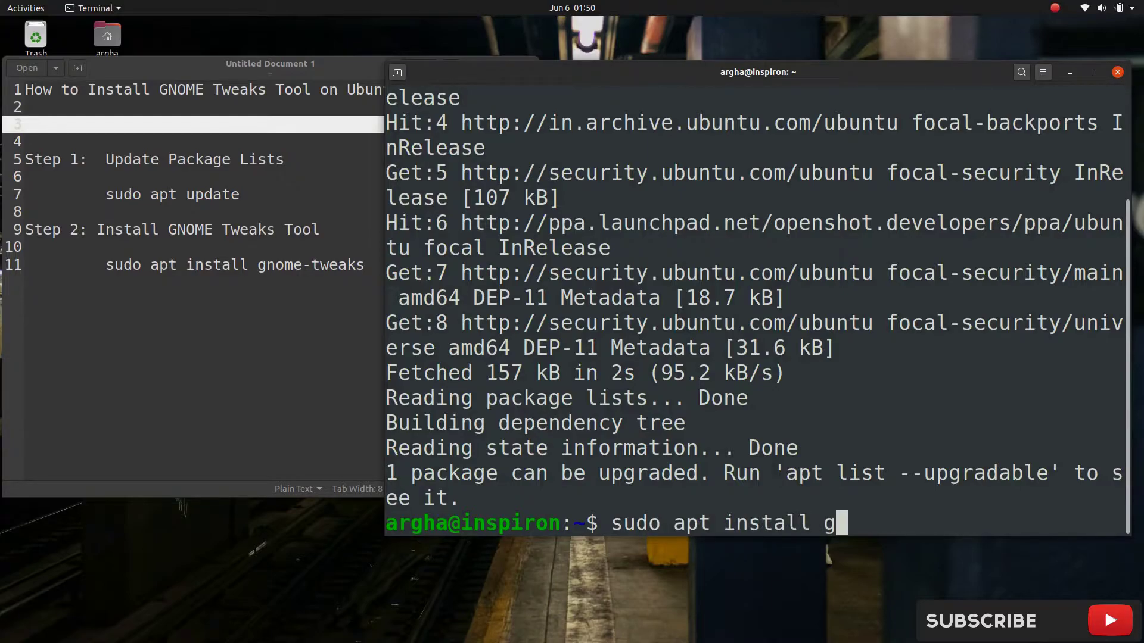
pyautogui.write('nome-')
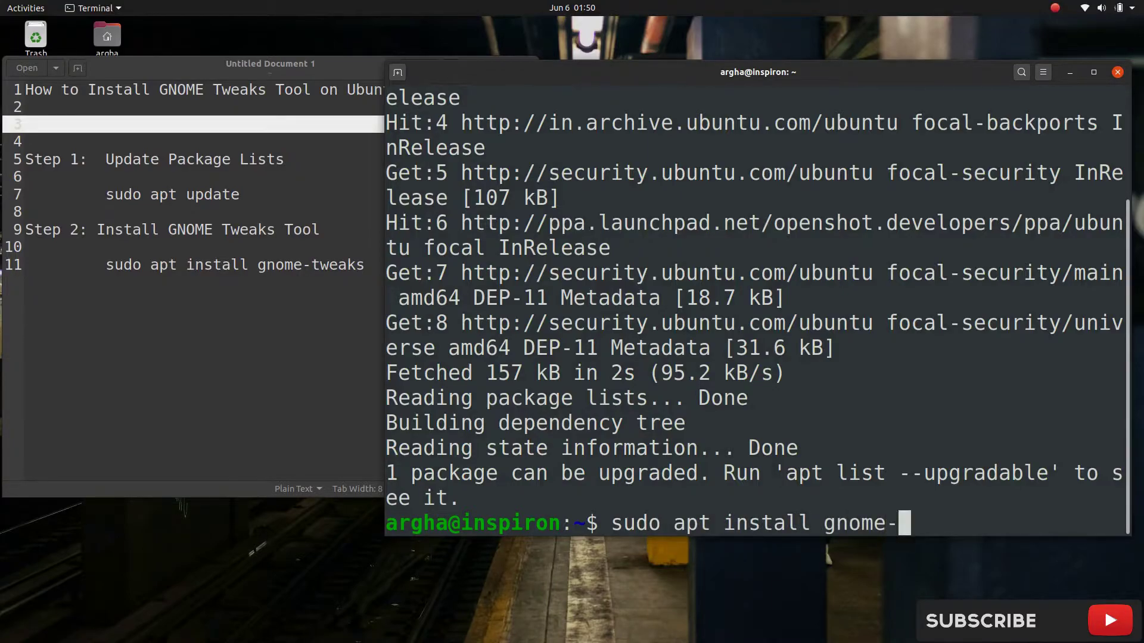
pyautogui.write('twea')
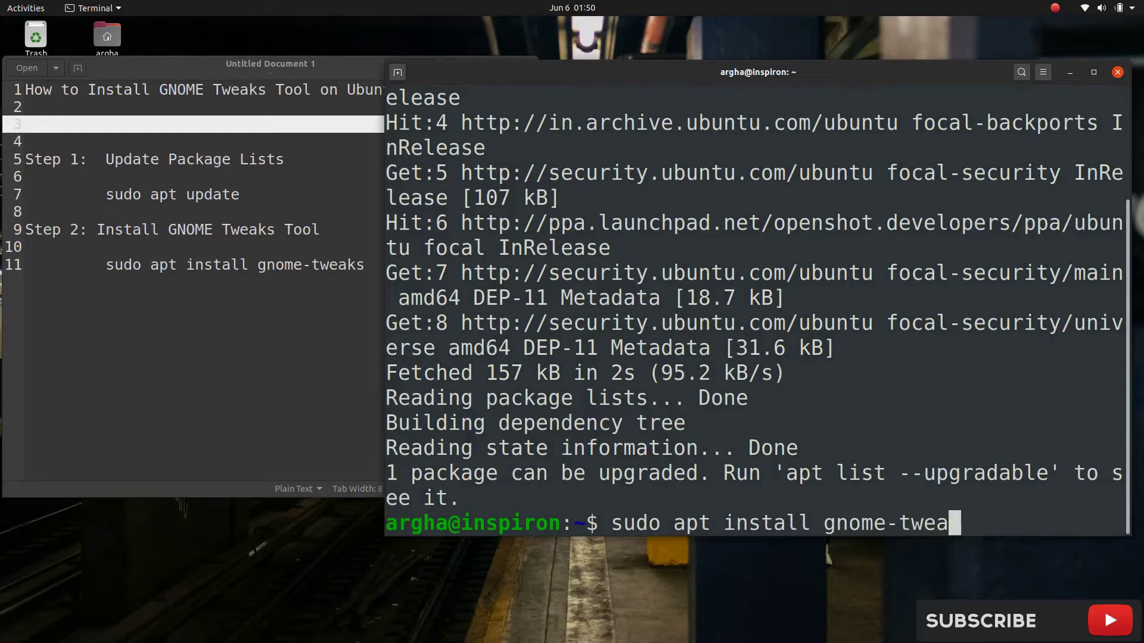
pyautogui.write('ks')
# Install gnome-tweaks with sudo apt install, confirming the additional packages.
pyautogui.press('BackSpace')
pyautogui.press('BackSpace')
pyautogui.write('ks')
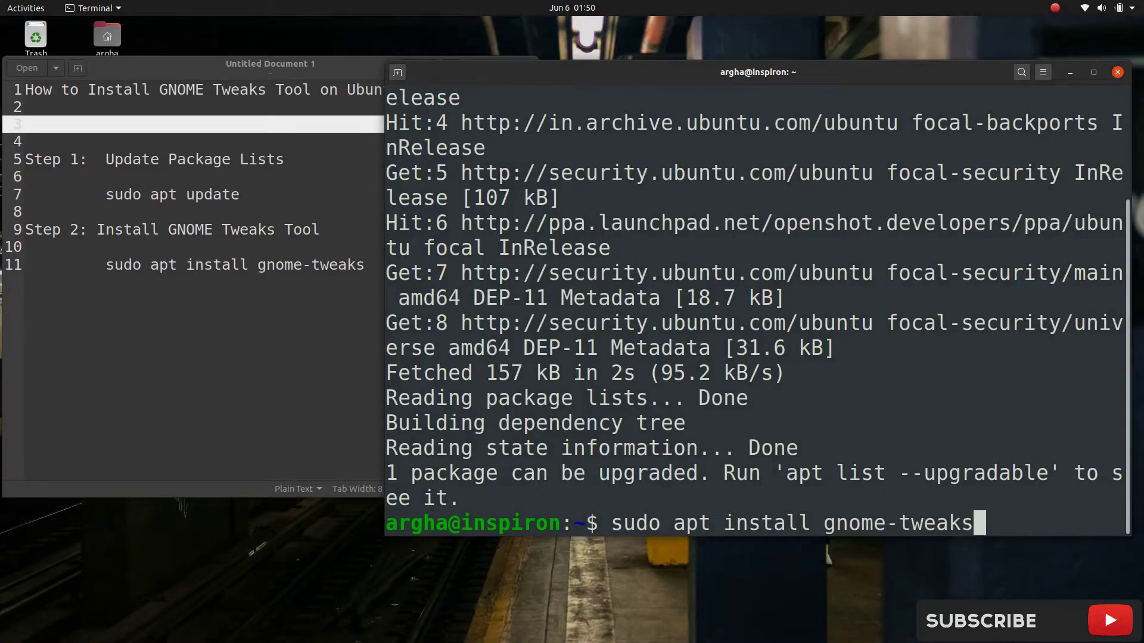
pyautogui.press('Return')
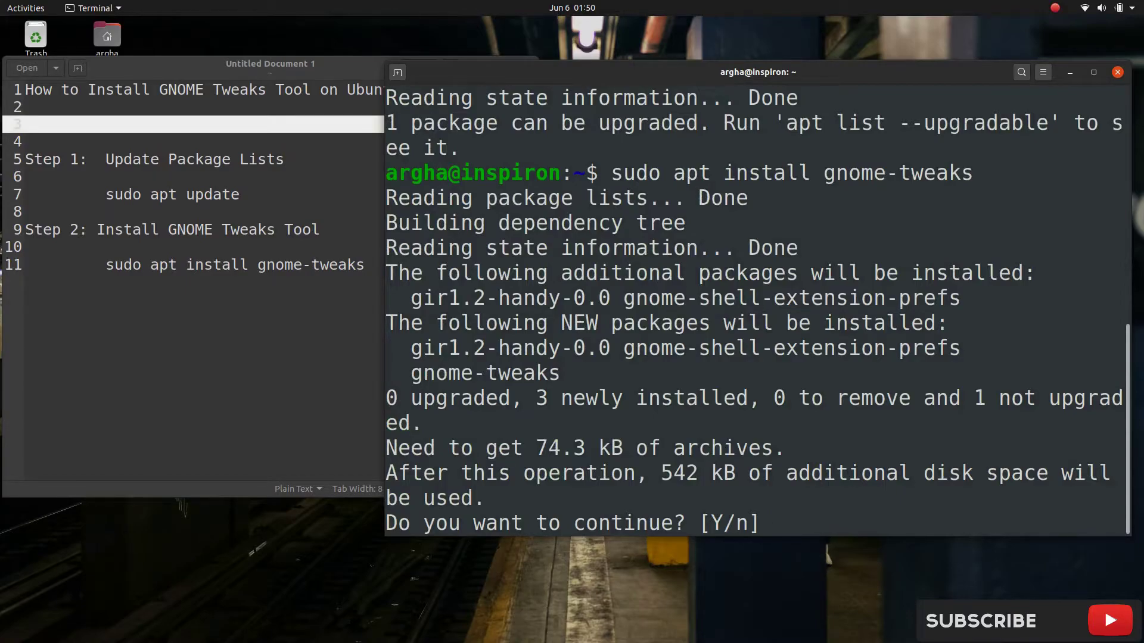
pyautogui.write('y')
pyautogui.press('Return')
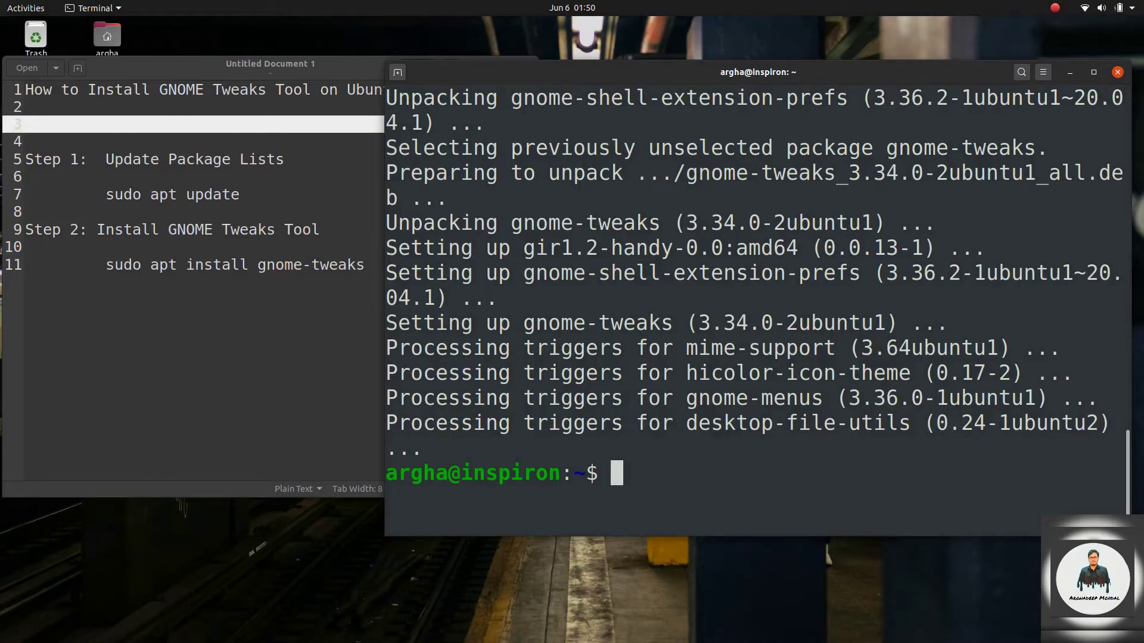
# Launch Tweaks from the Activities search and view its Appearance page.
pyautogui.press('super')
pyautogui.write('tw')
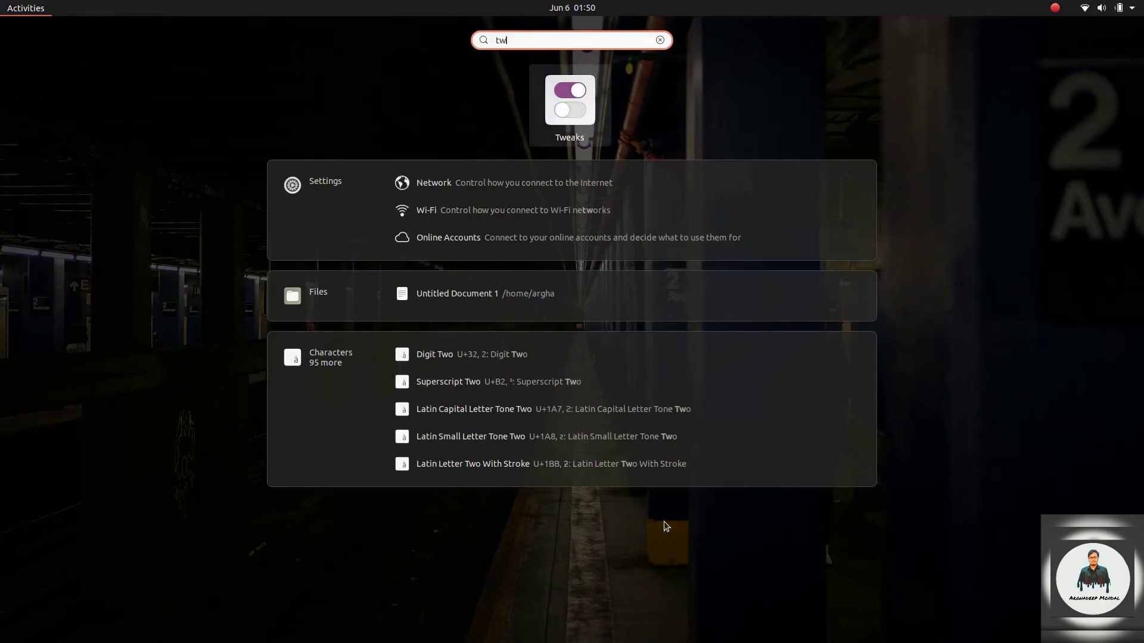
pyautogui.press('Return')
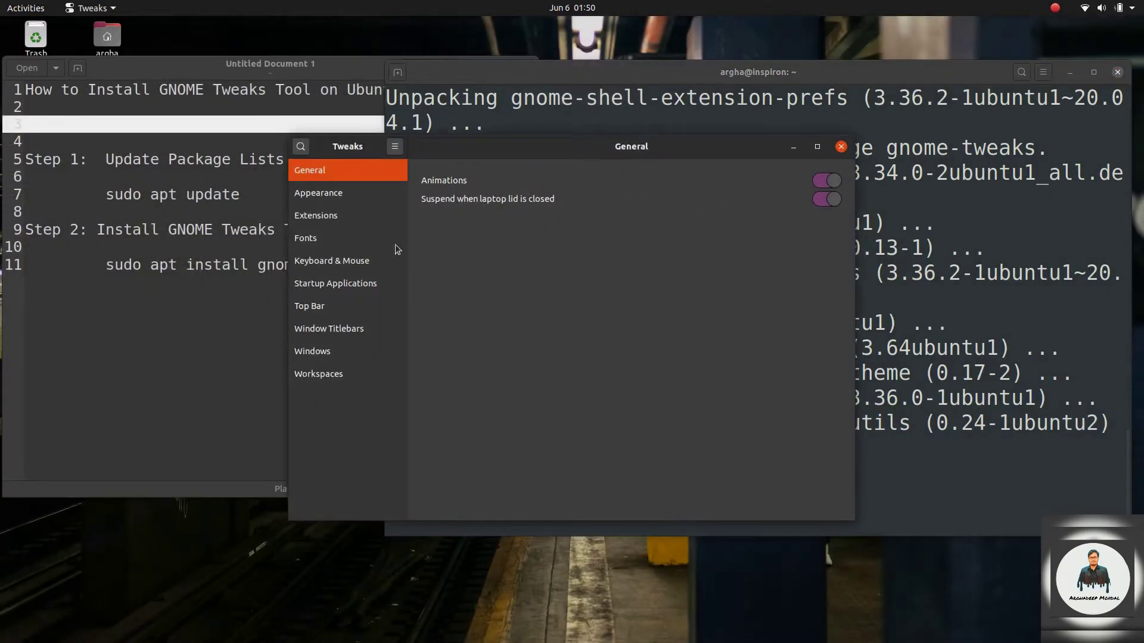
pyautogui.click(351, 193)
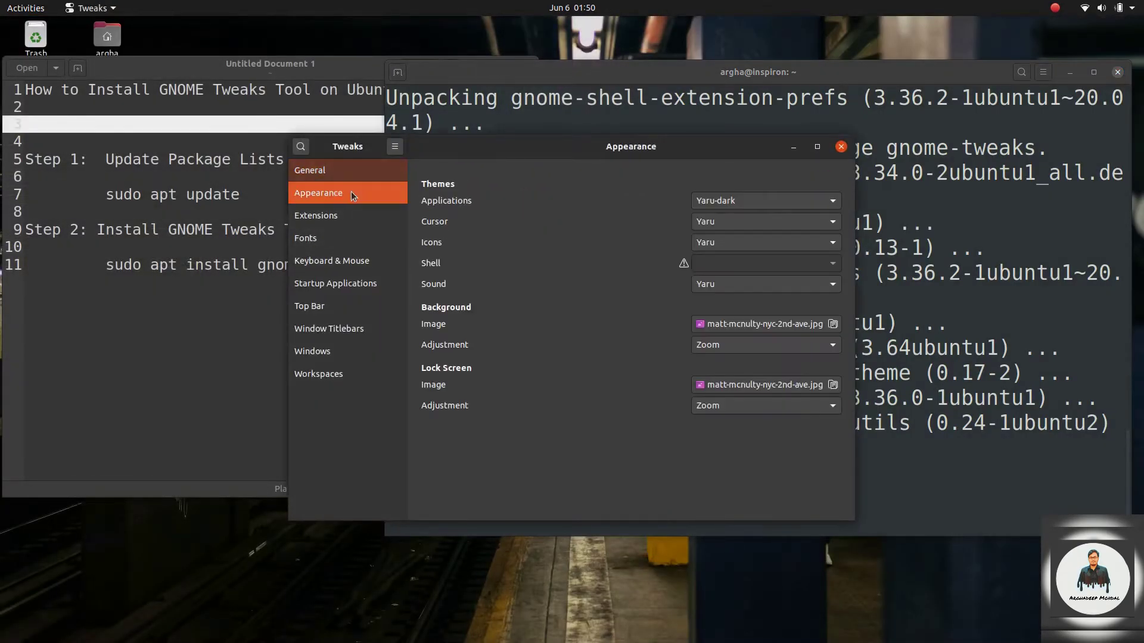
# Close Tweaks, relaunch it with the gnome-tweaks command, and show Keyboard & Mouse.
pyautogui.click(841, 146)
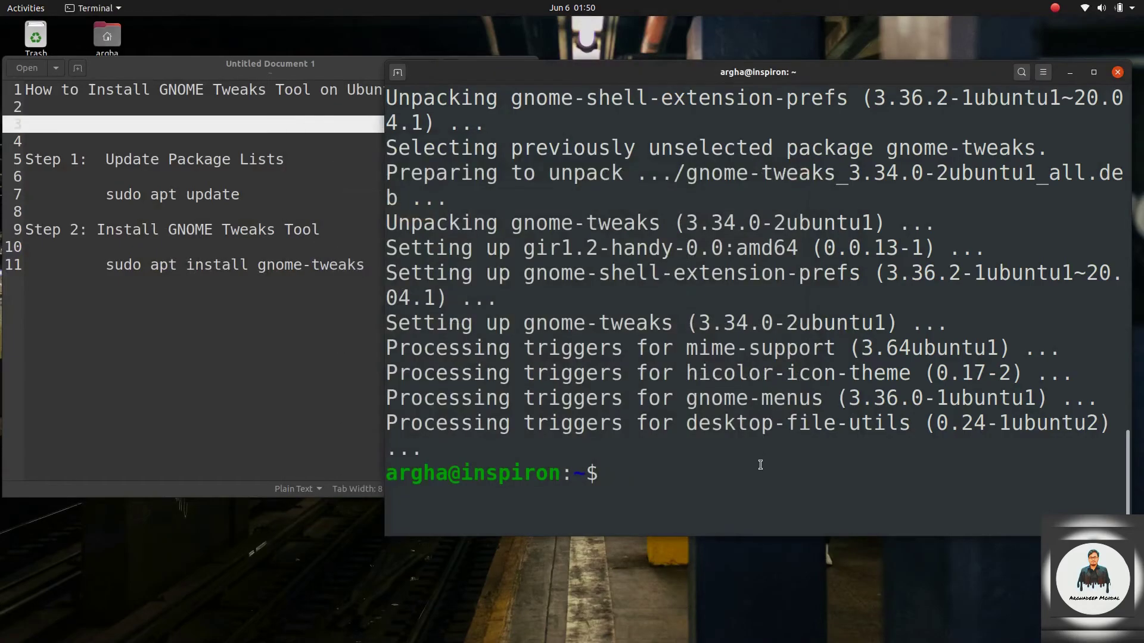
pyautogui.write('t')
pyautogui.write('wea')
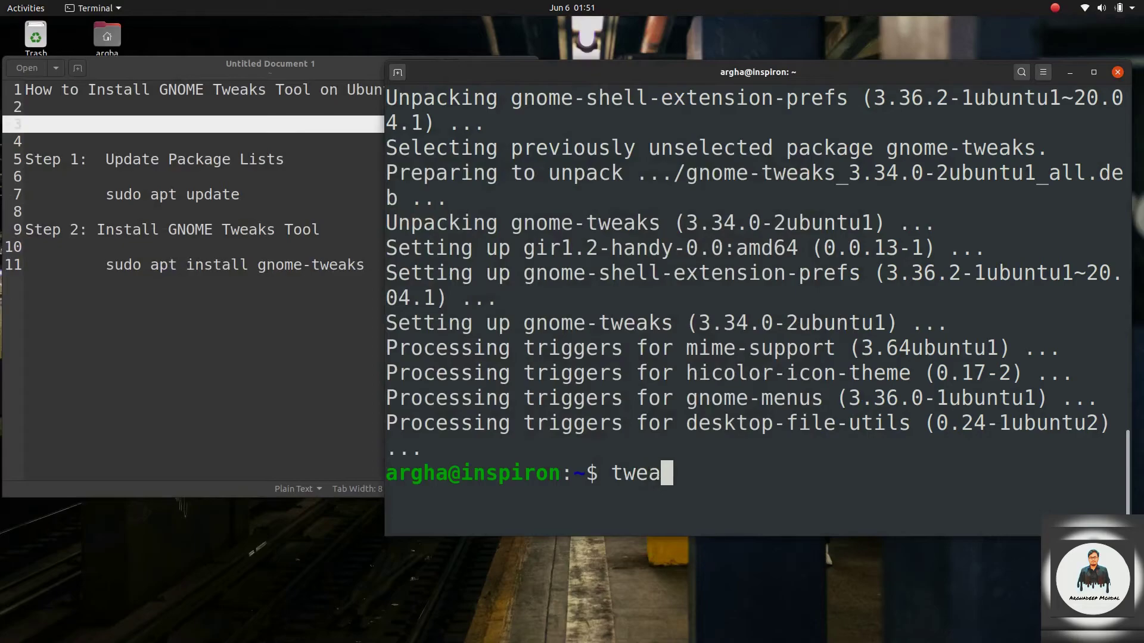
pyautogui.press('BackSpace')
pyautogui.press('BackSpace')
pyautogui.press('BackSpace')
pyautogui.write('gn')
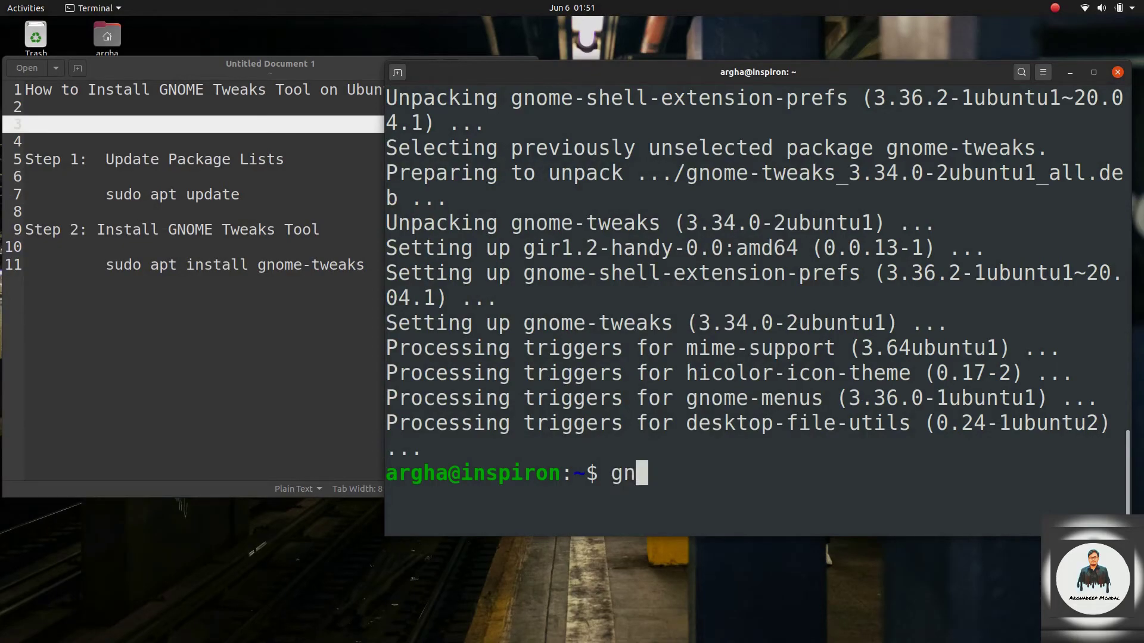
pyautogui.write('ome-t')
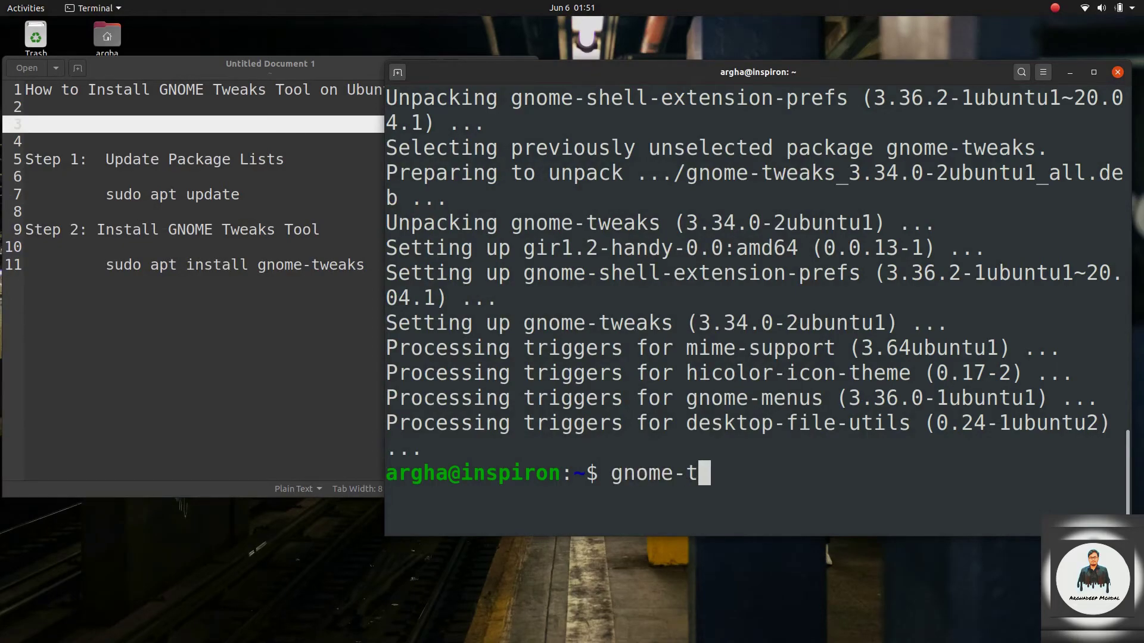
pyautogui.write('weaks')
pyautogui.press('Return')
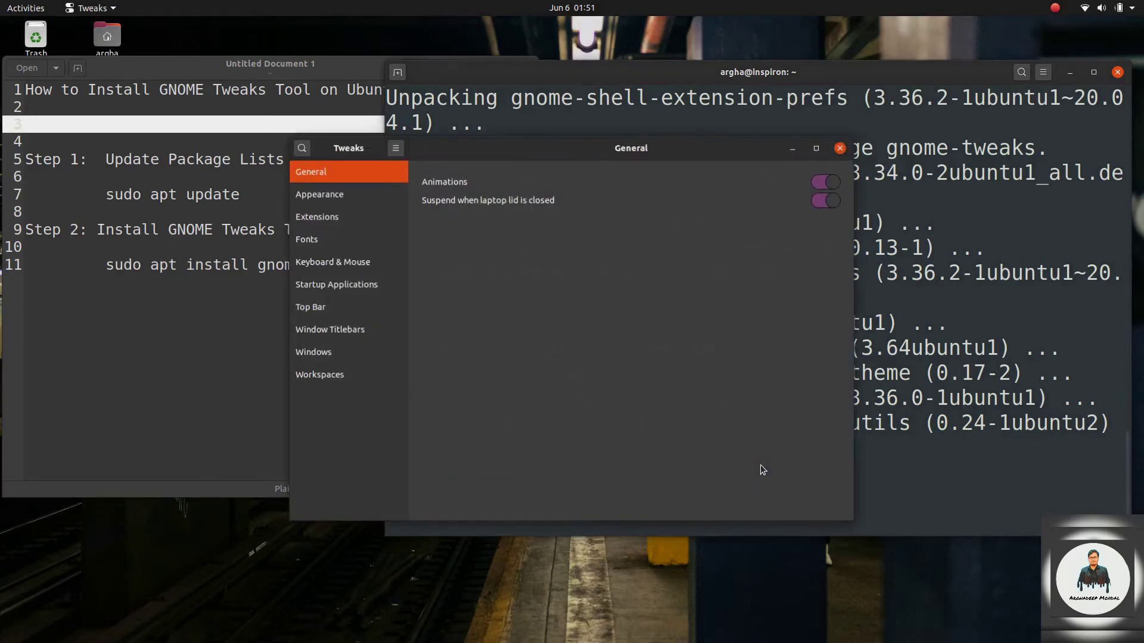
pyautogui.click(304, 260)
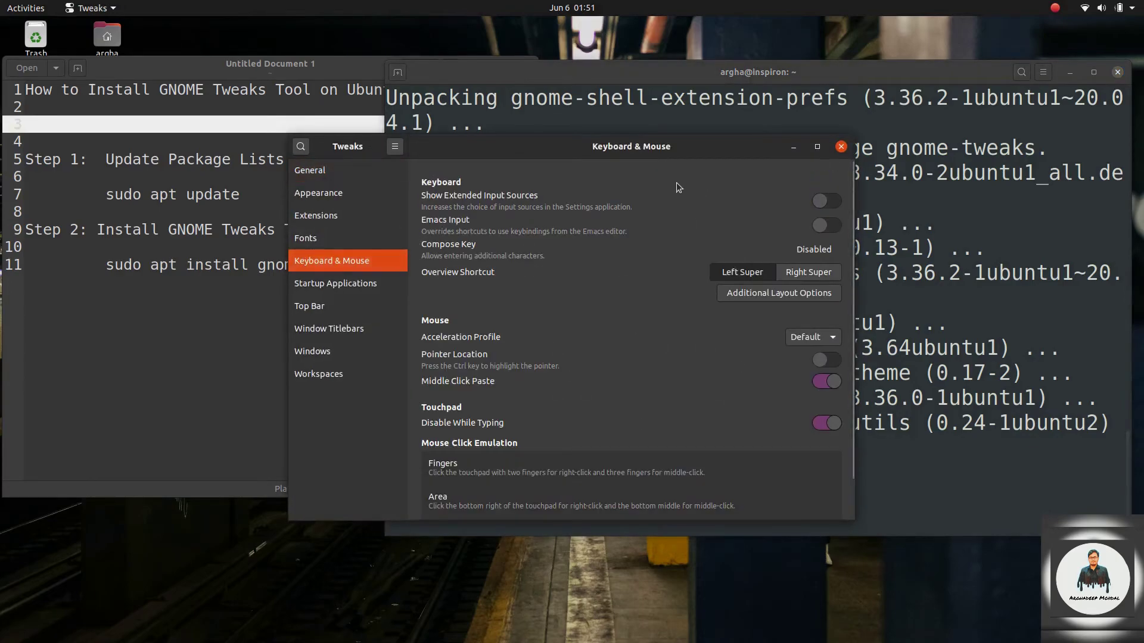